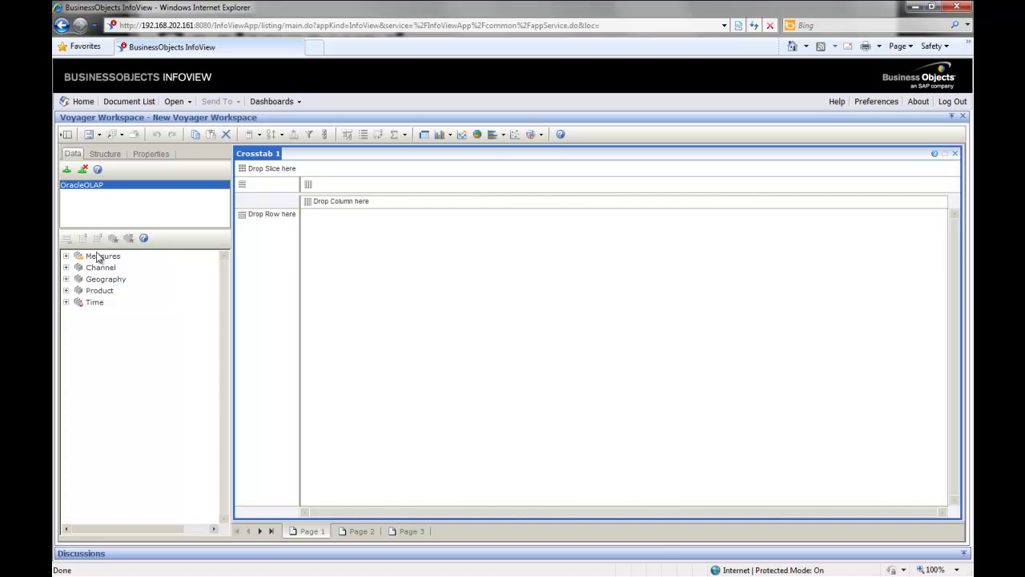
Step: Expand Channel down to Direct and Indirect, and Geography down to its six regions
left_click(66, 256)
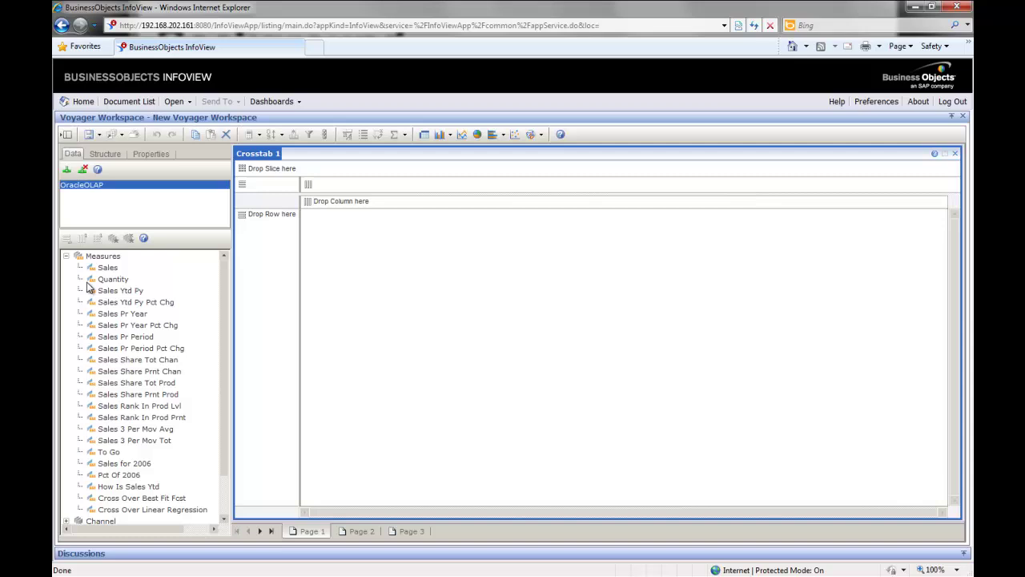
left_click(67, 256)
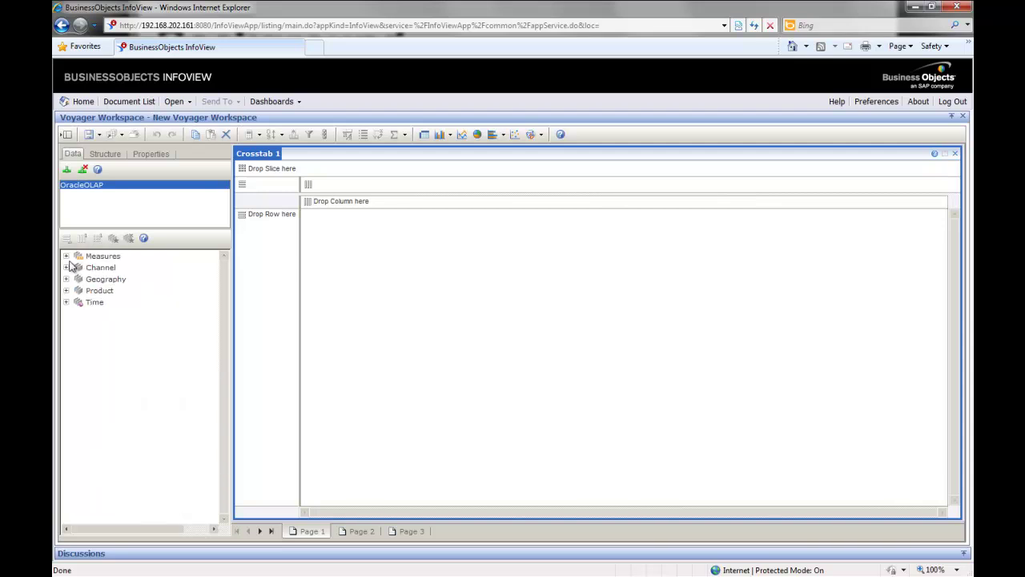
left_click(67, 267)
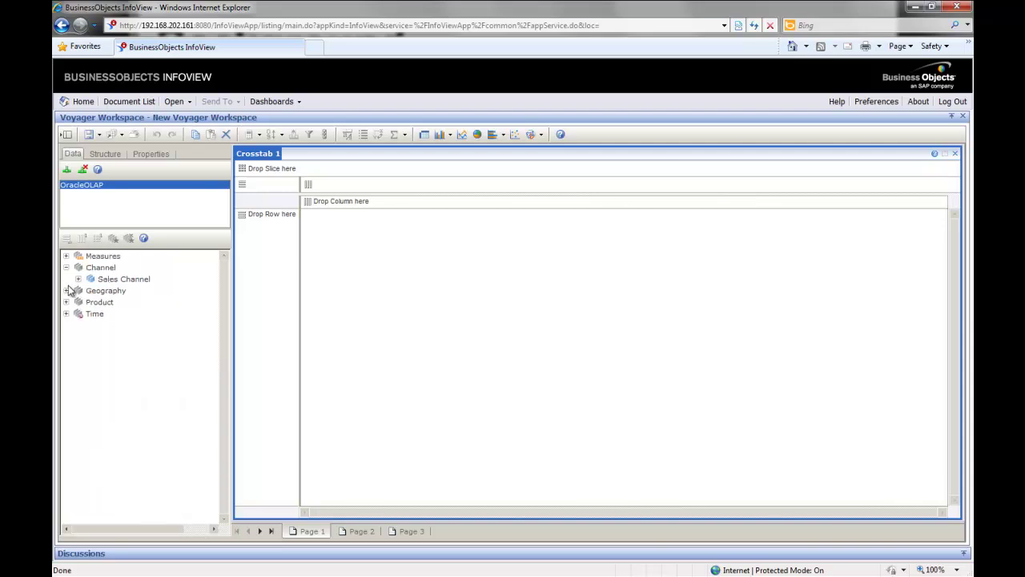
left_click(67, 290)
left_click(78, 279)
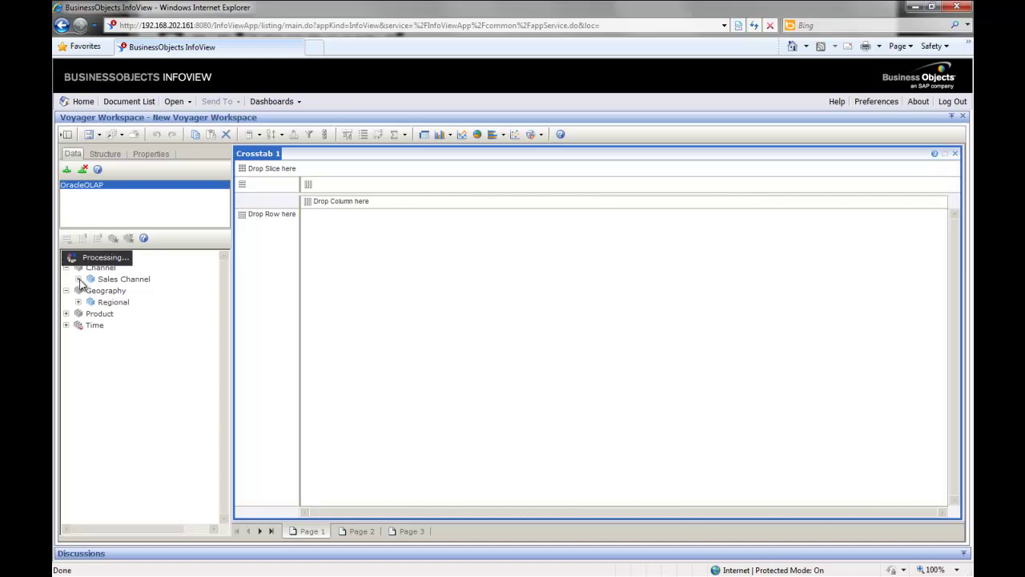
left_click(90, 291)
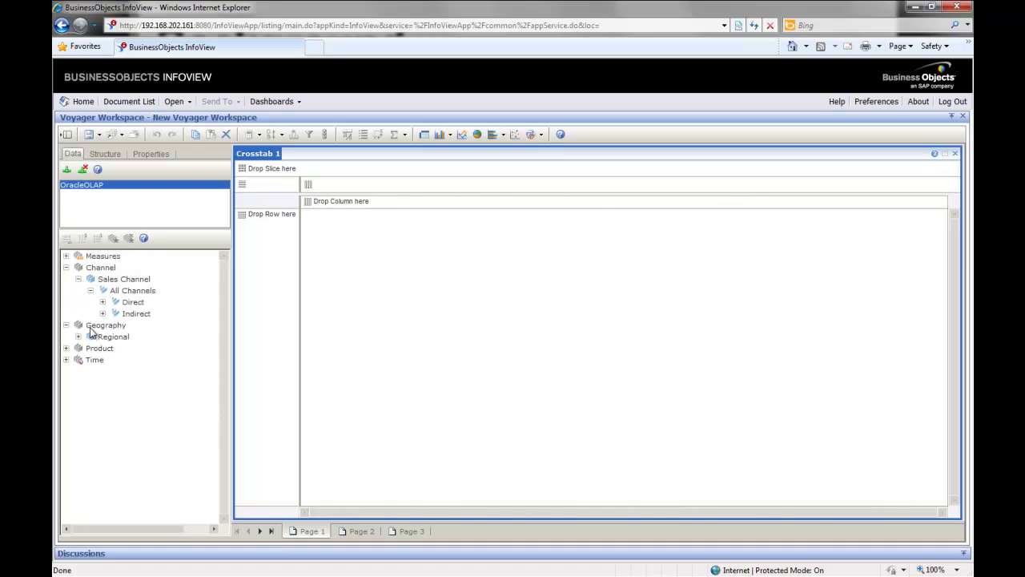
left_click(78, 336)
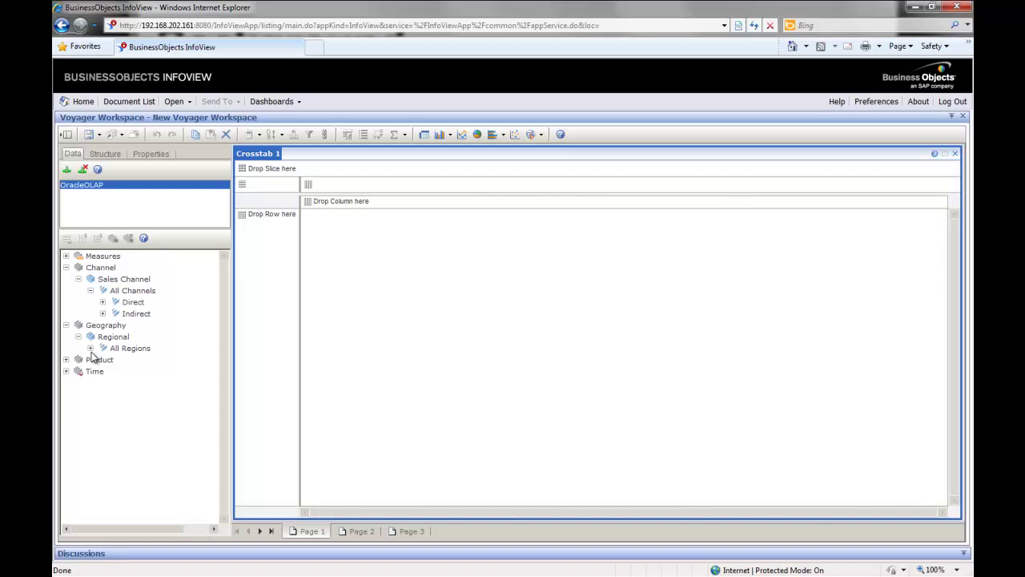
left_click(91, 349)
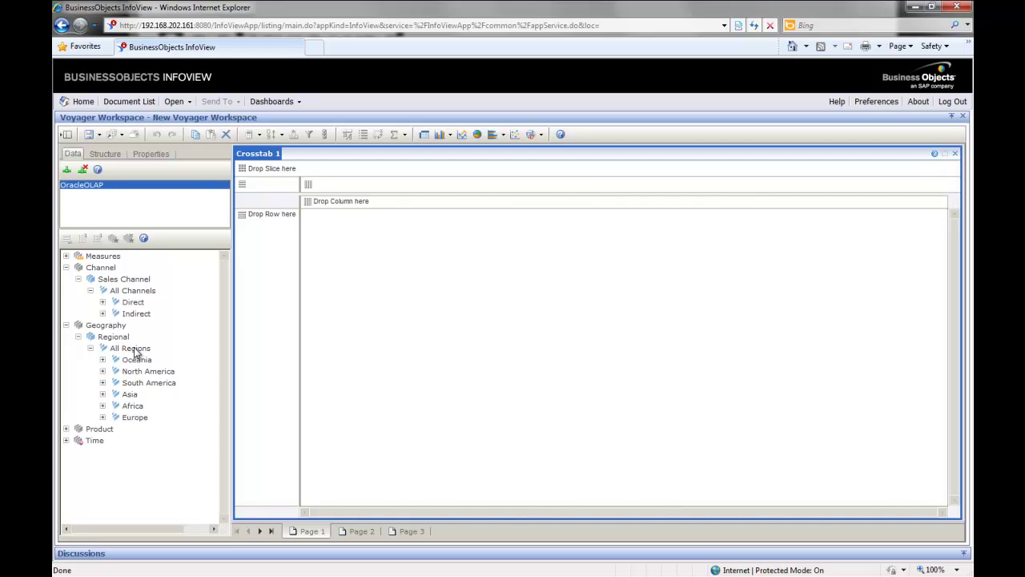
Step: Put All Regions on the crosstab columns and the Time Calendar years on the rows
left_click_drag(135, 350, 345, 193)
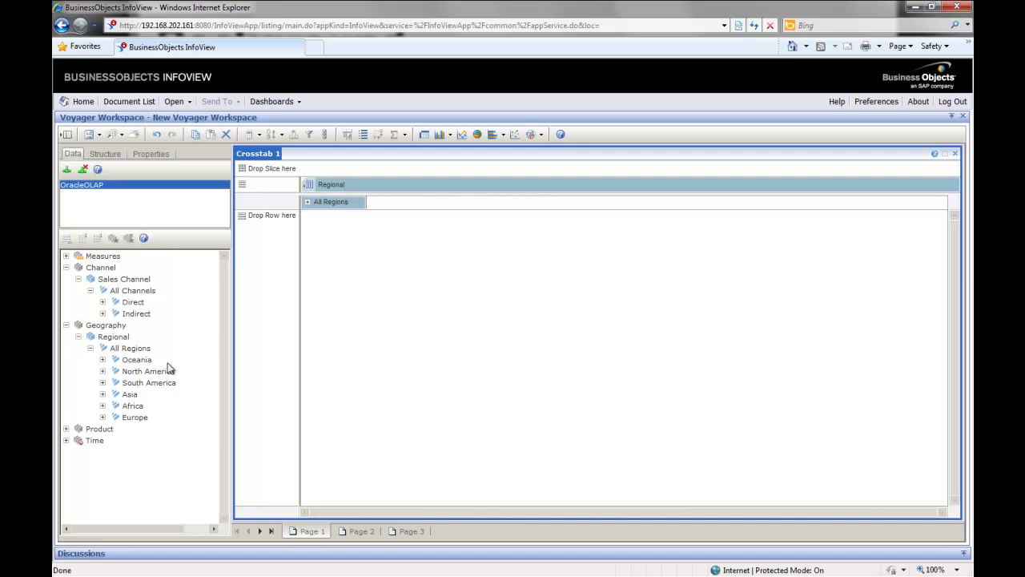
left_click(66, 441)
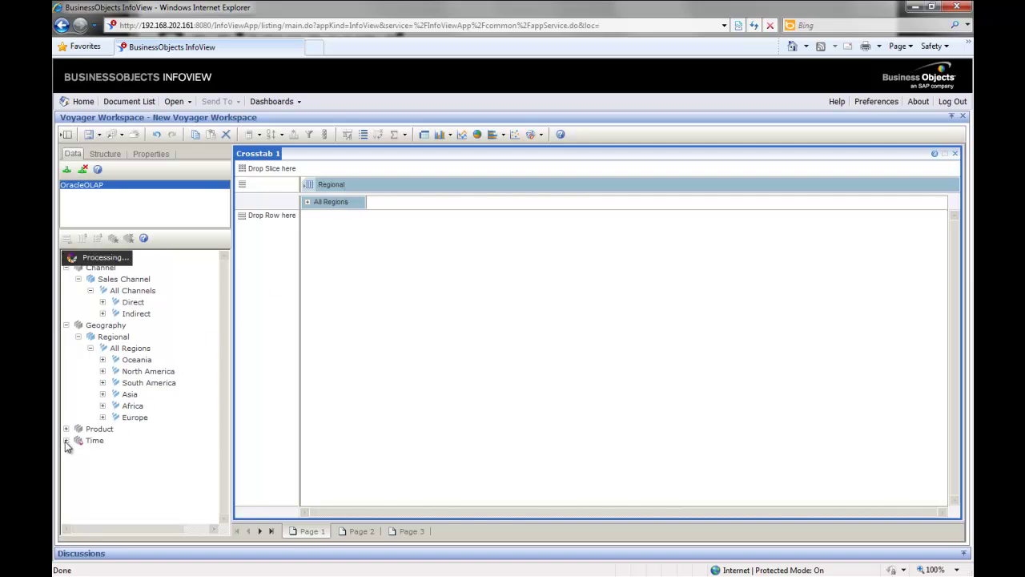
left_click(78, 453)
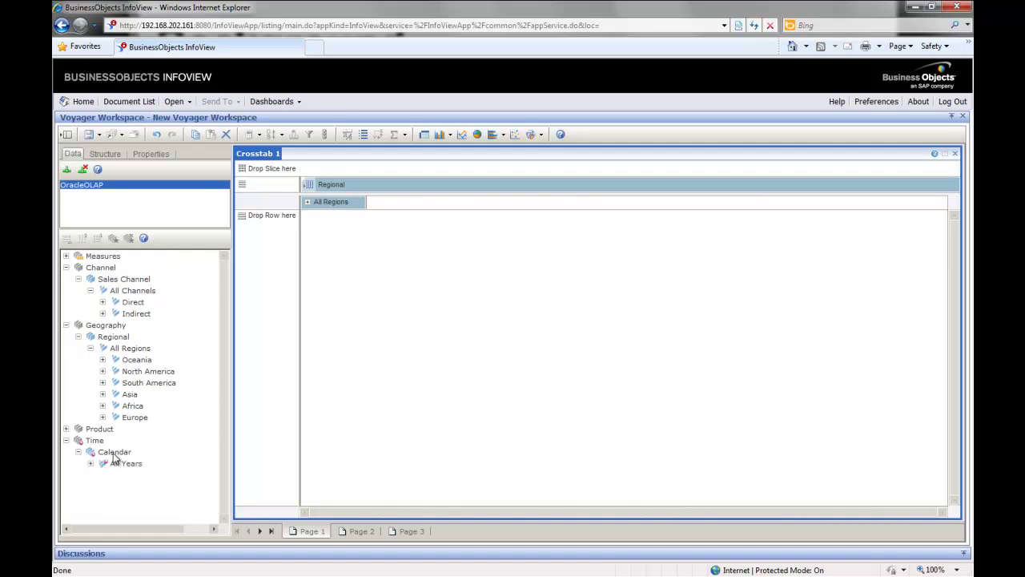
left_click_drag(114, 452, 270, 290)
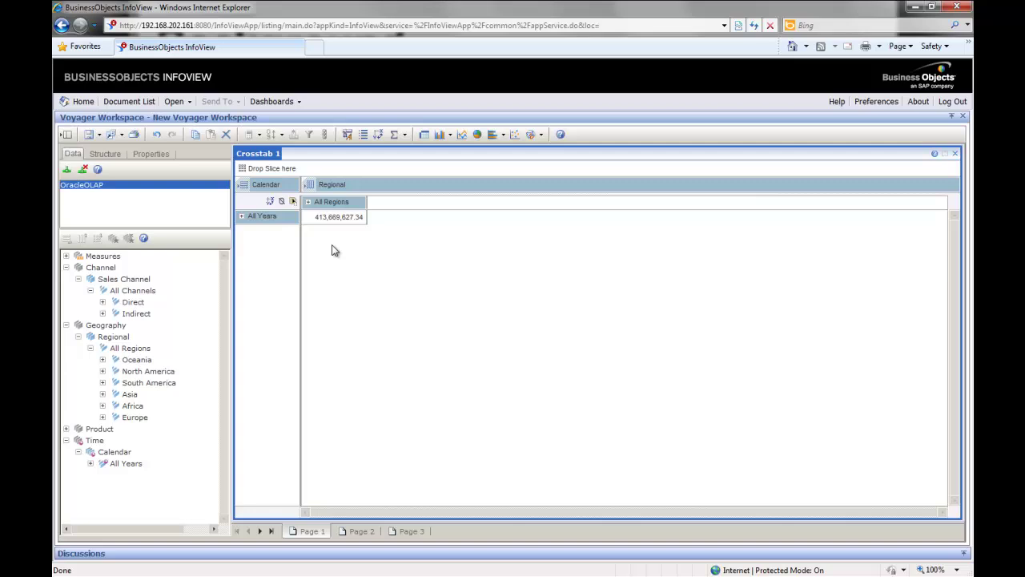
Step: Expand All Years and All Regions, hide null values, and split North America into countries
left_click(241, 217)
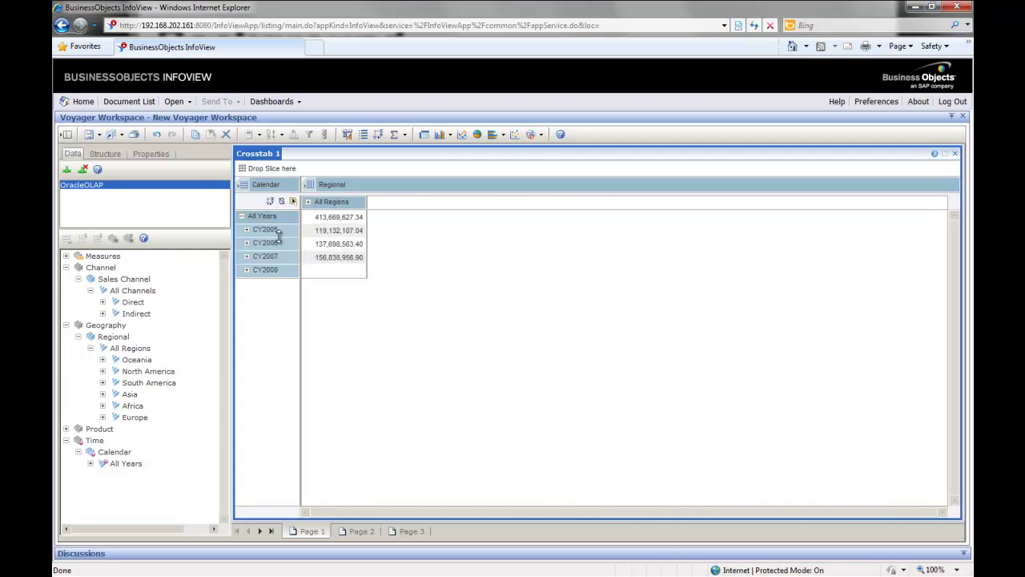
left_click(307, 202)
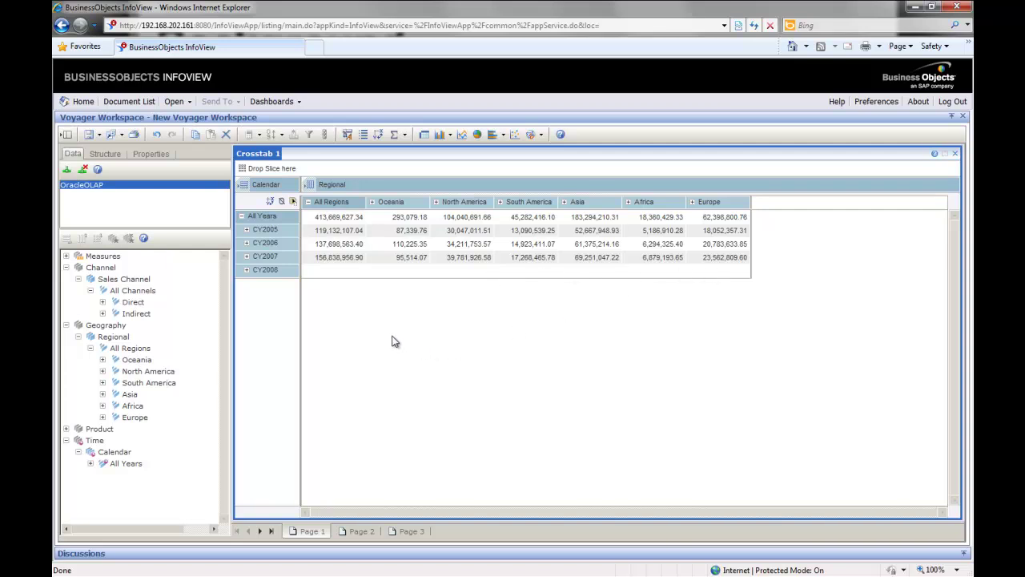
left_click(281, 202)
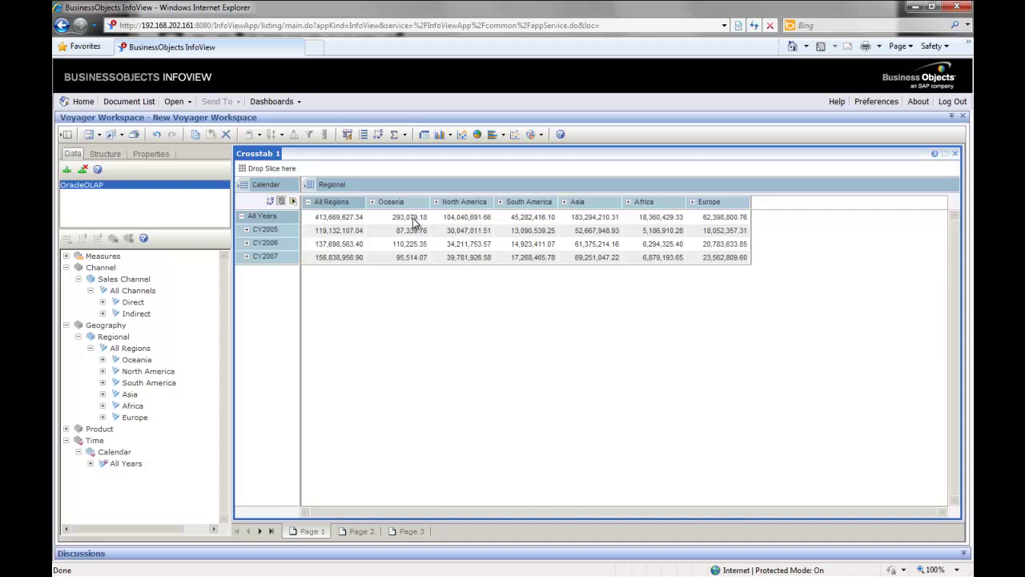
left_click(436, 202)
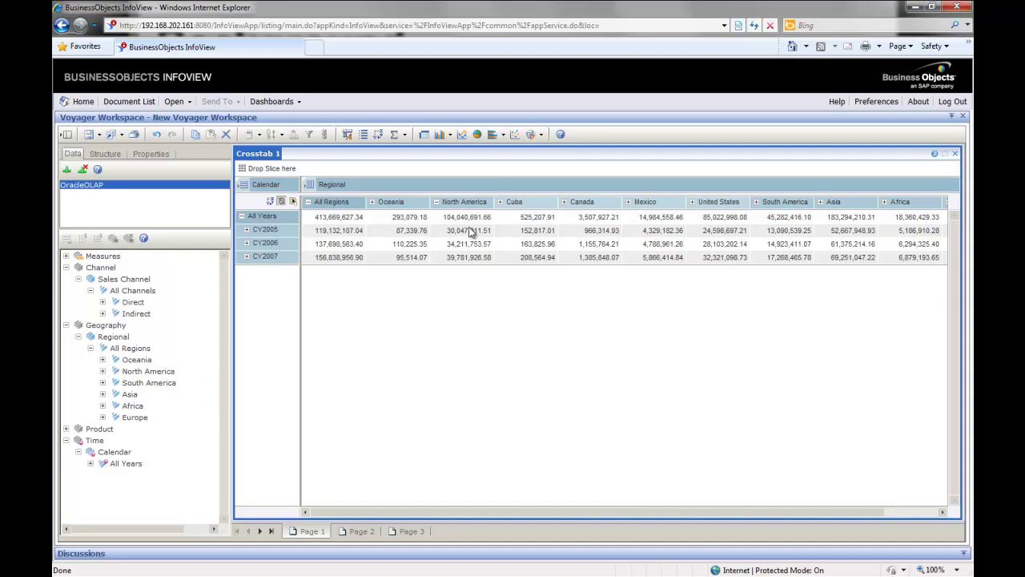
Step: Swap rows and columns, insert pie charts, and collapse North America back to one row
left_click(270, 201)
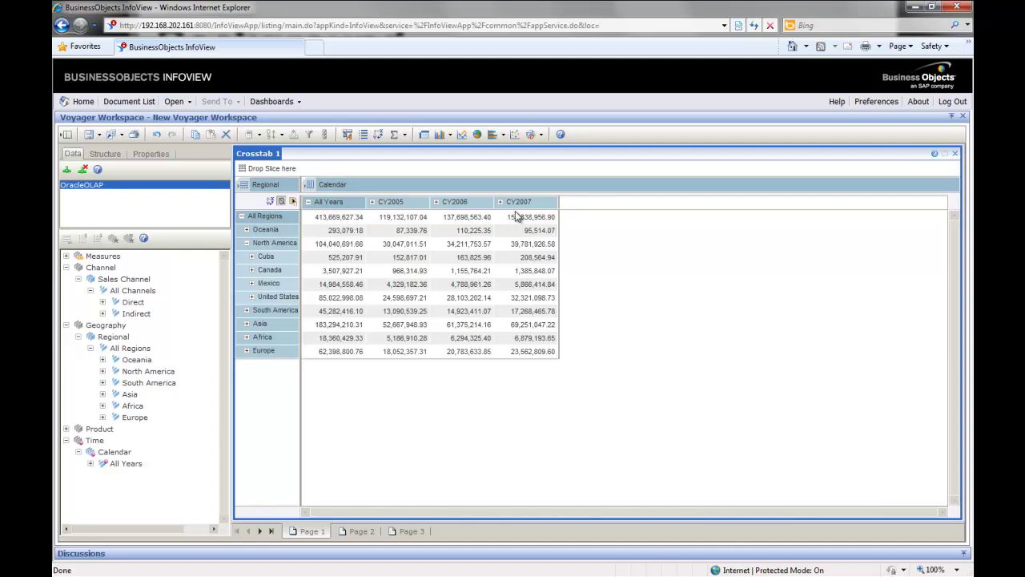
left_click(478, 137)
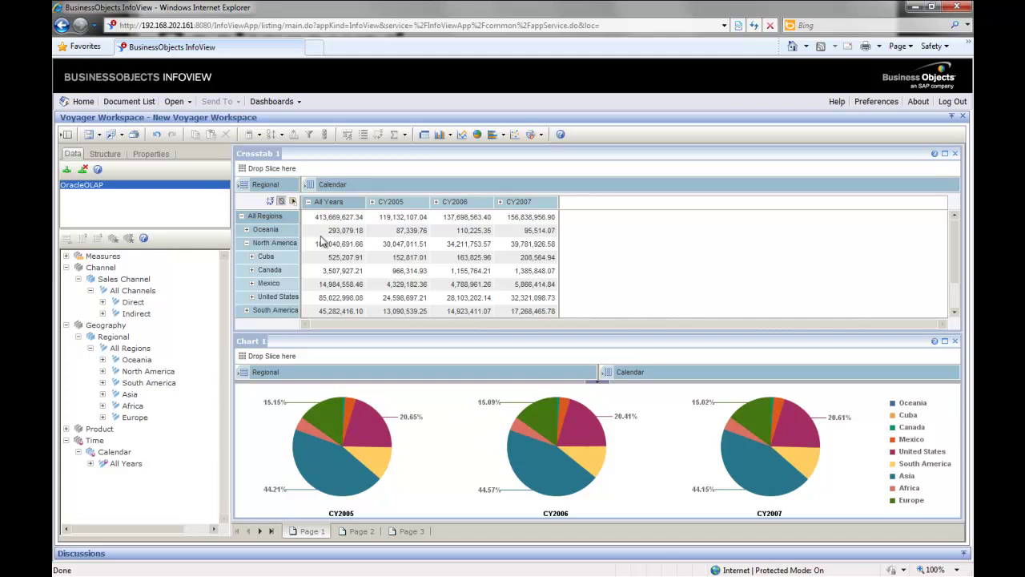
left_click(247, 245)
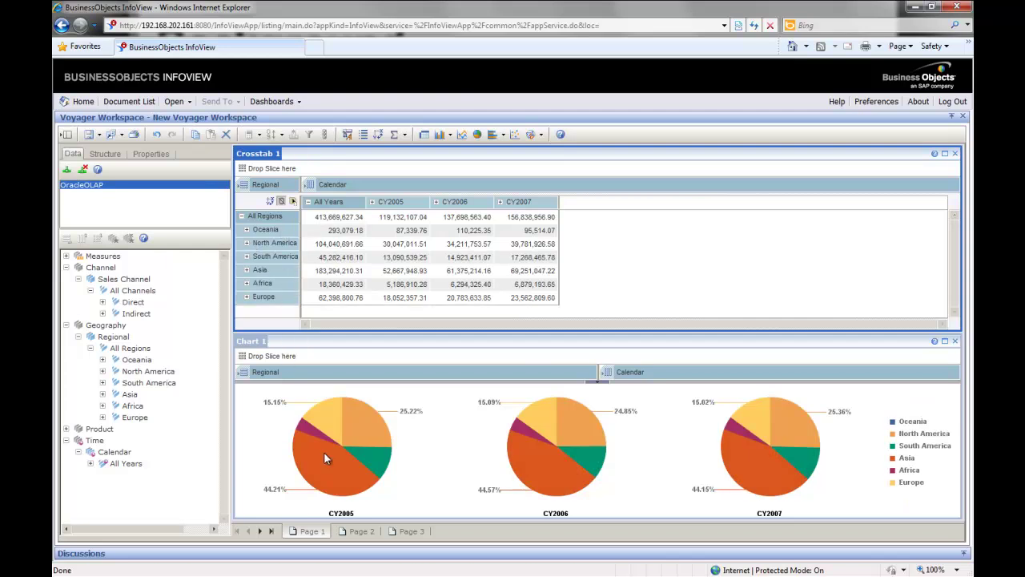
mouse_move(324, 452)
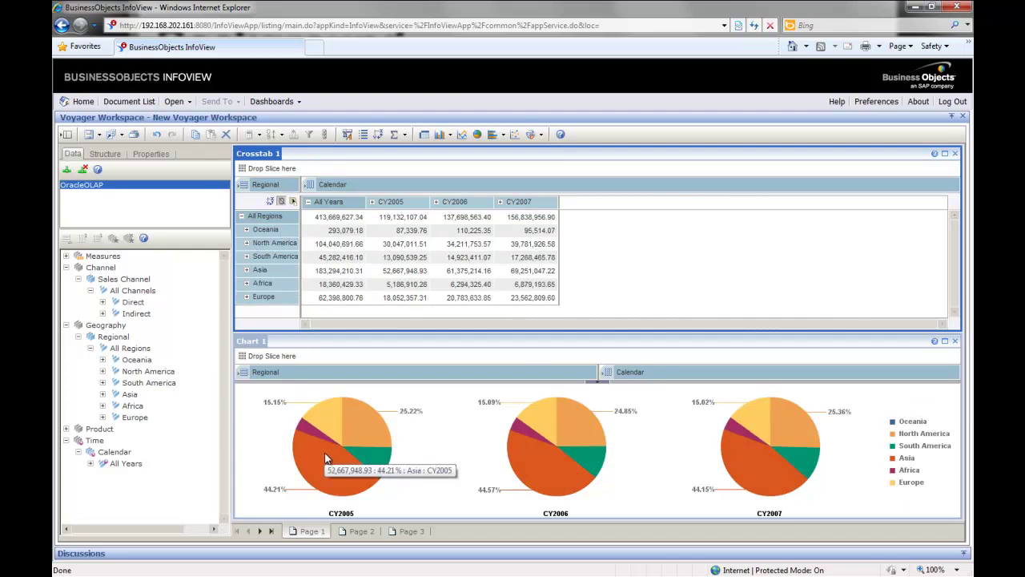
Step: Drag All Products from Product > Standard into the slice area
left_click(66, 429)
left_click(78, 441)
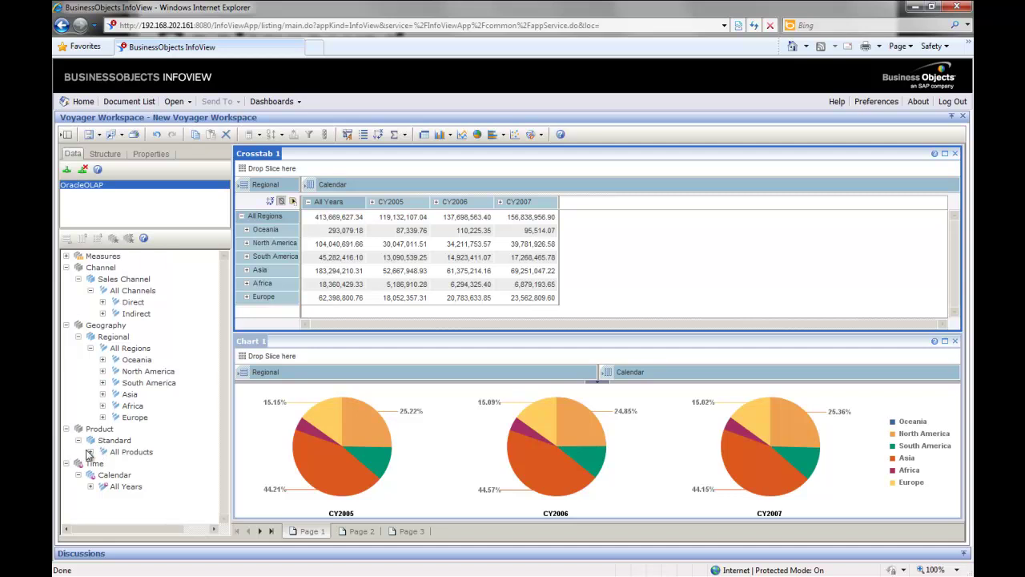
left_click_drag(122, 453, 280, 169)
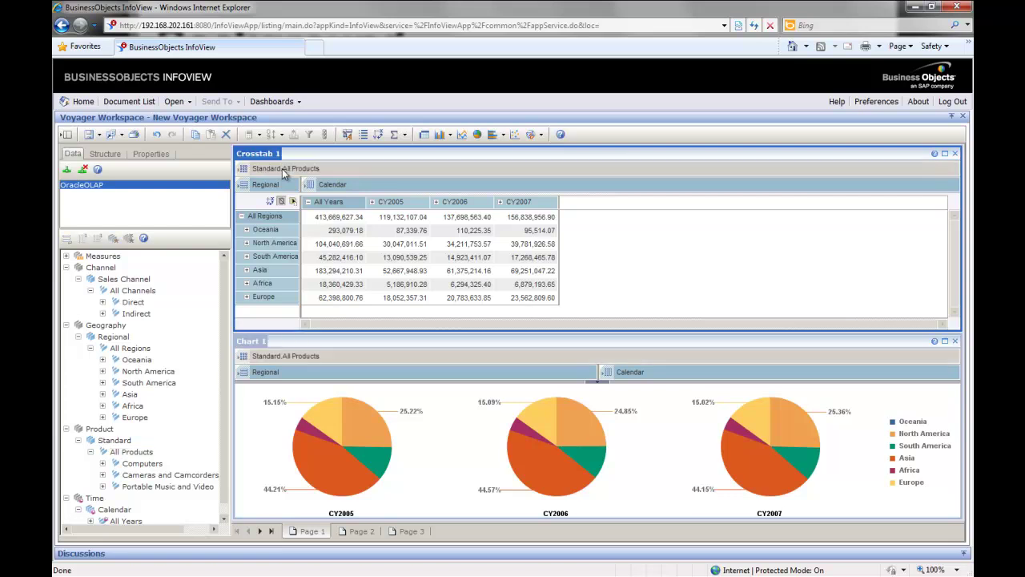
Step: Restrict the product slice to Total Personal Computers only, dropping All Products
left_click(242, 169)
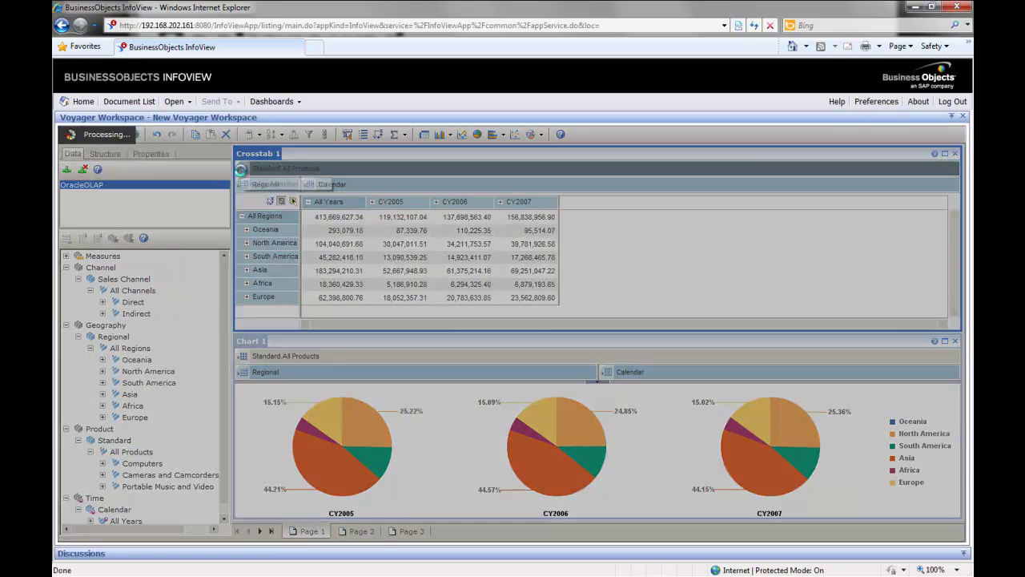
left_click(423, 279)
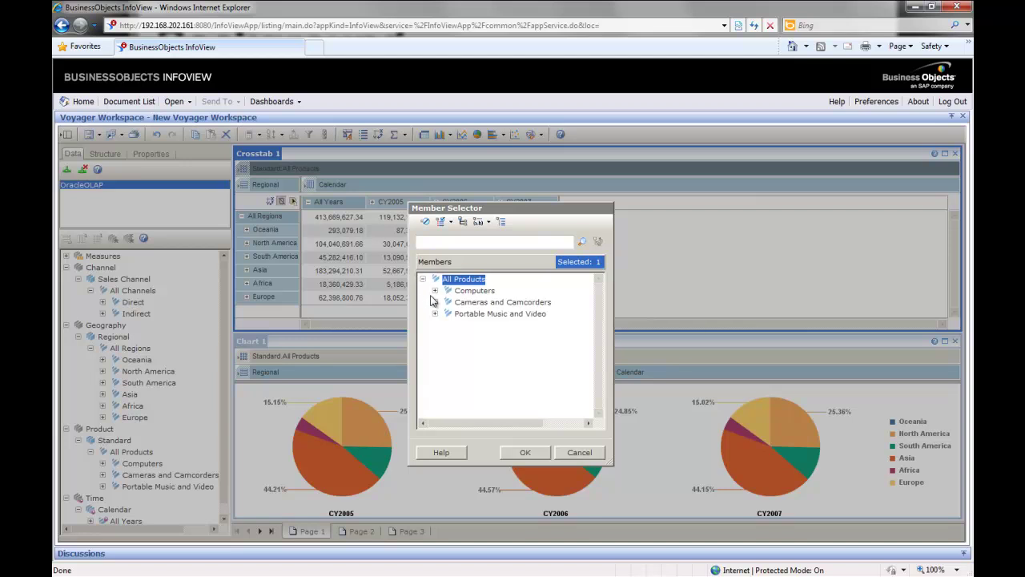
left_click(435, 290)
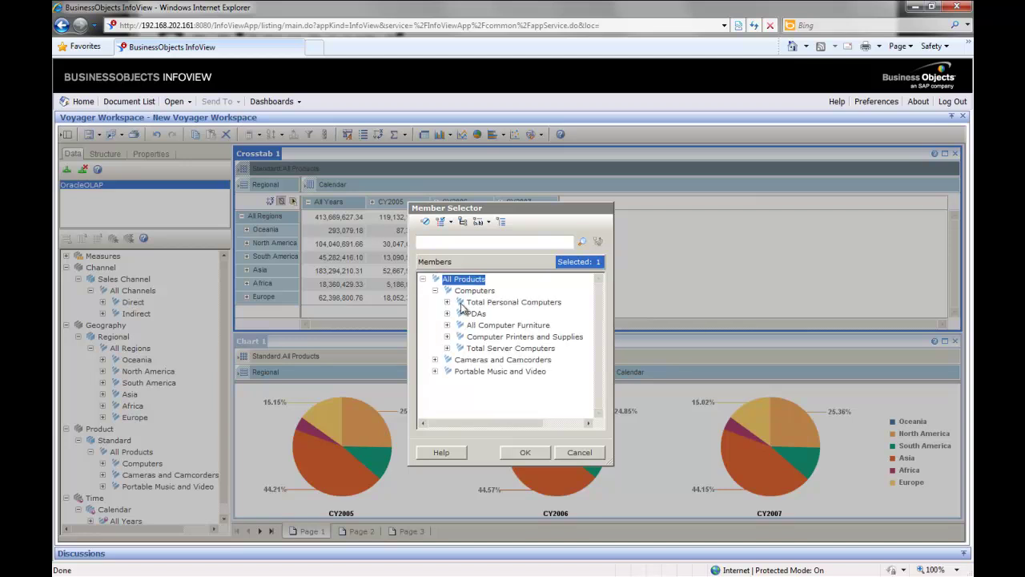
left_click(482, 303)
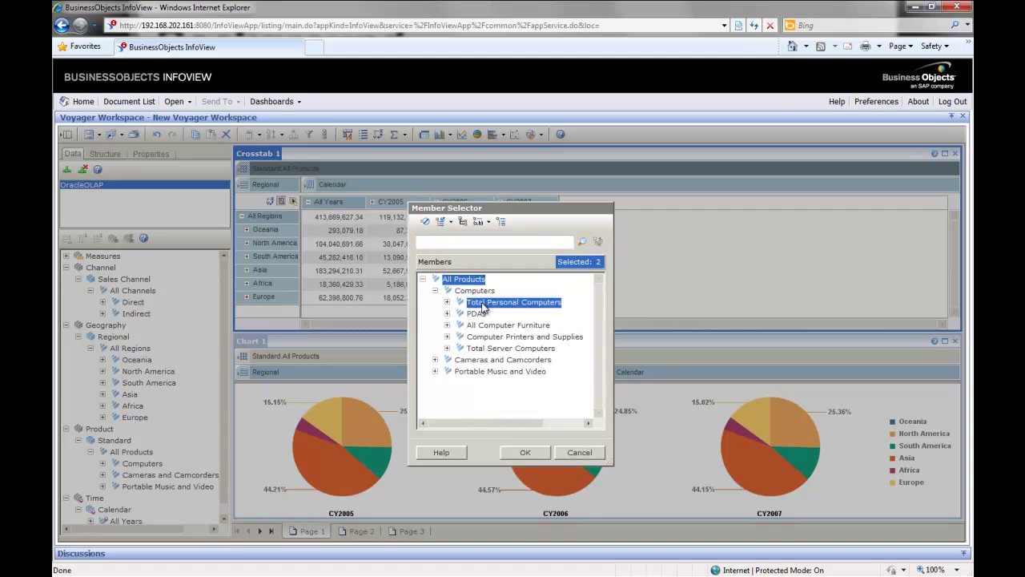
left_click(524, 453)
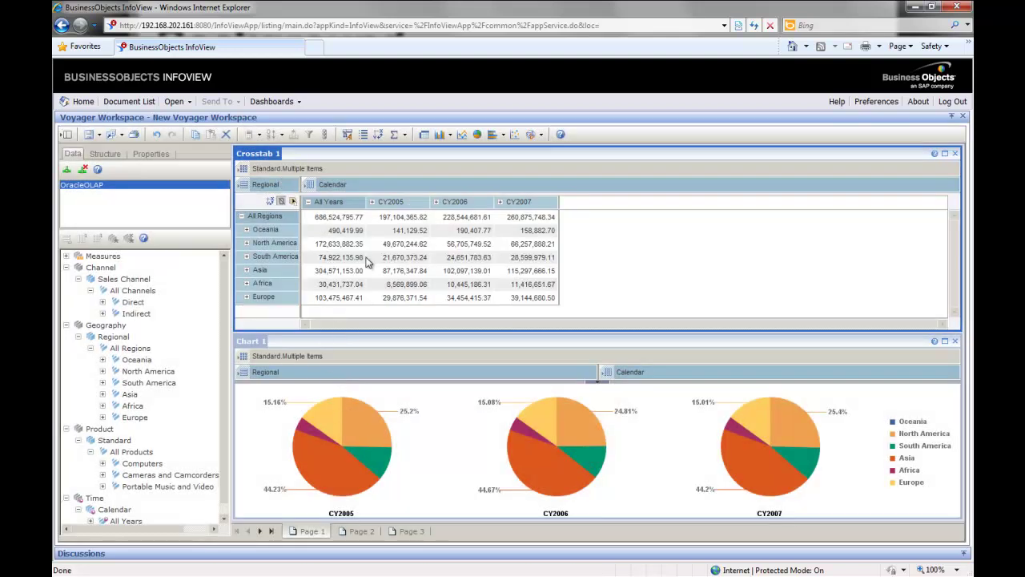
left_click(245, 169)
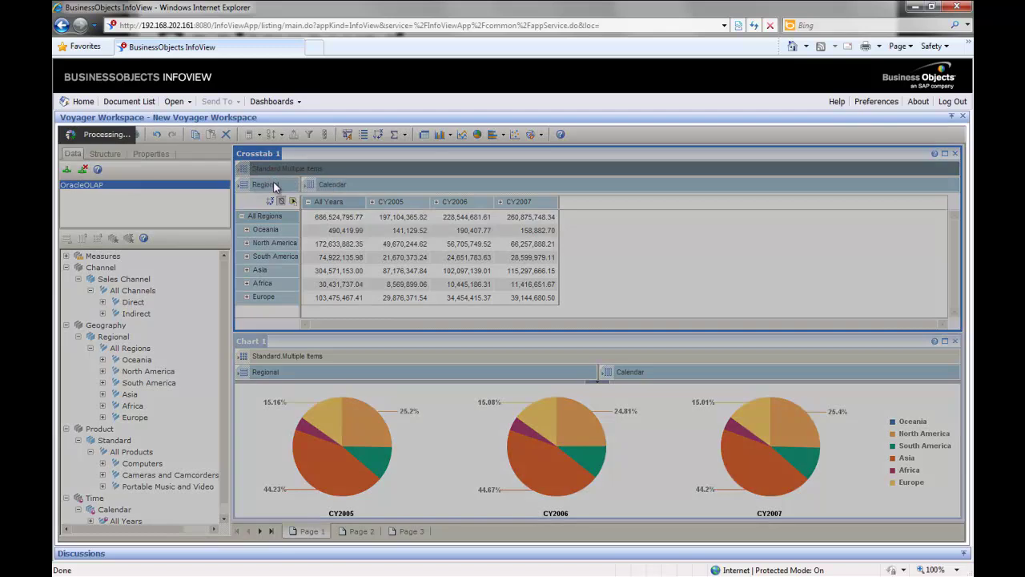
left_click(460, 284)
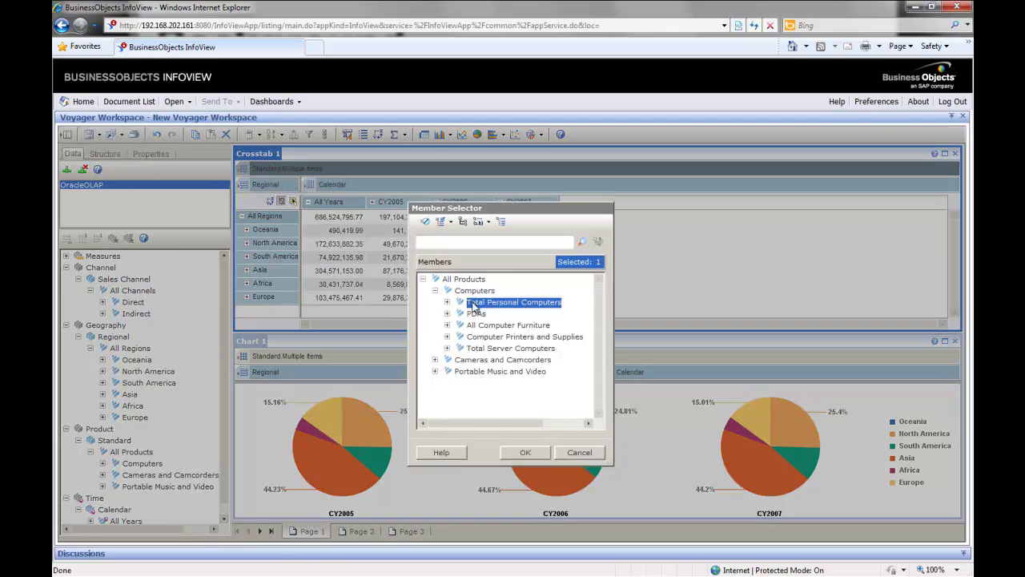
left_click(526, 452)
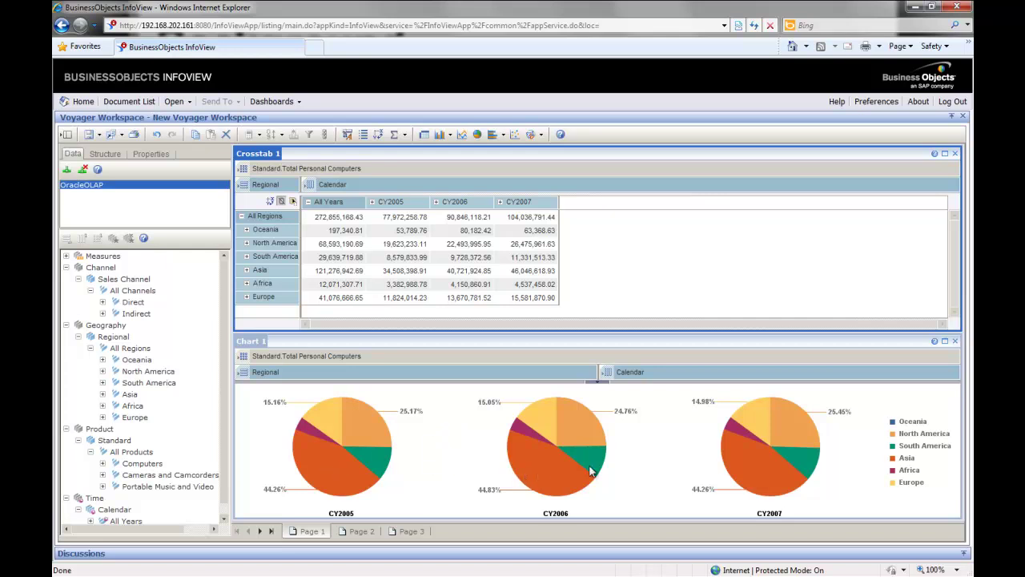
Step: Select Asia in the CY2005 pie chart, showing 34,508,398.91 or 44.26%
mouse_move(740, 468)
left_click(326, 462)
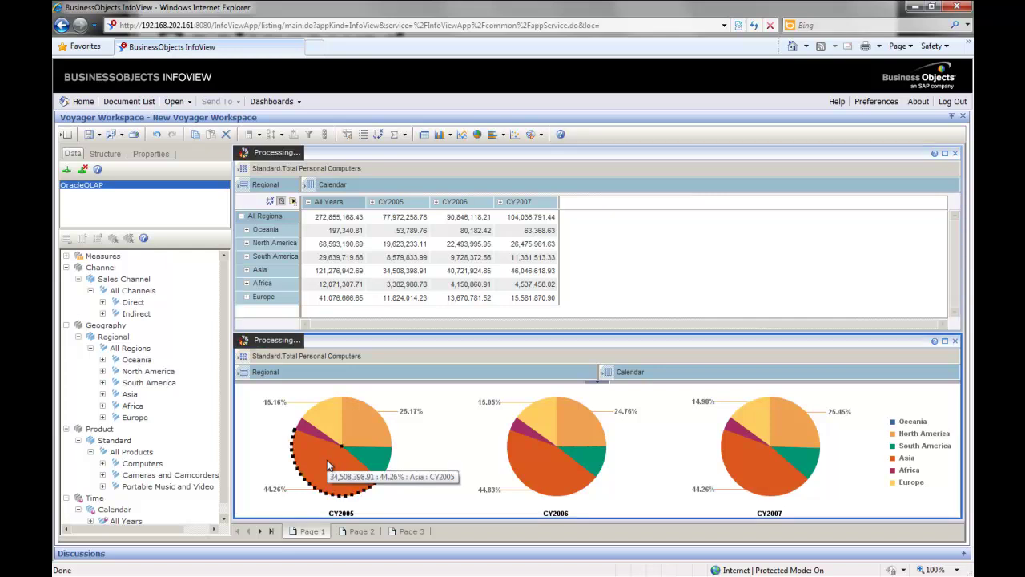